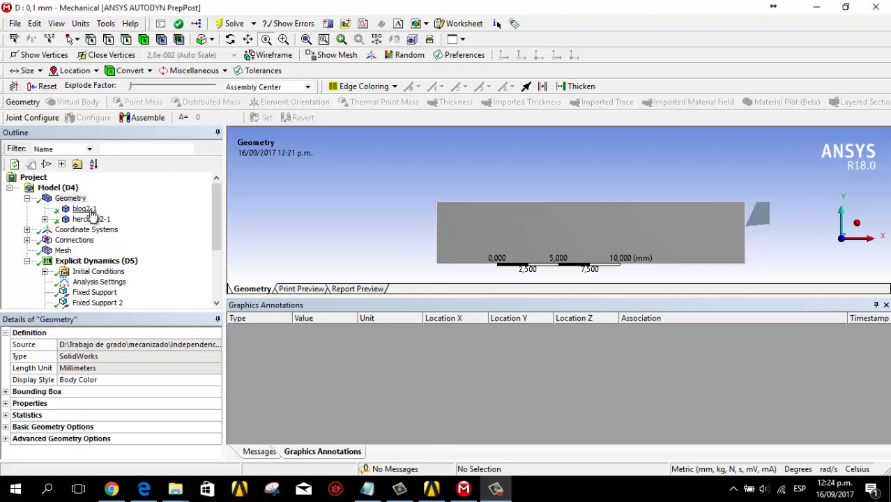
- Check that bloq2-1 is flexible STEEL 4340 and hercorte2-1 is rigid TUNGSTEN
{"action": "left_click", "coordinate": [85, 209]}
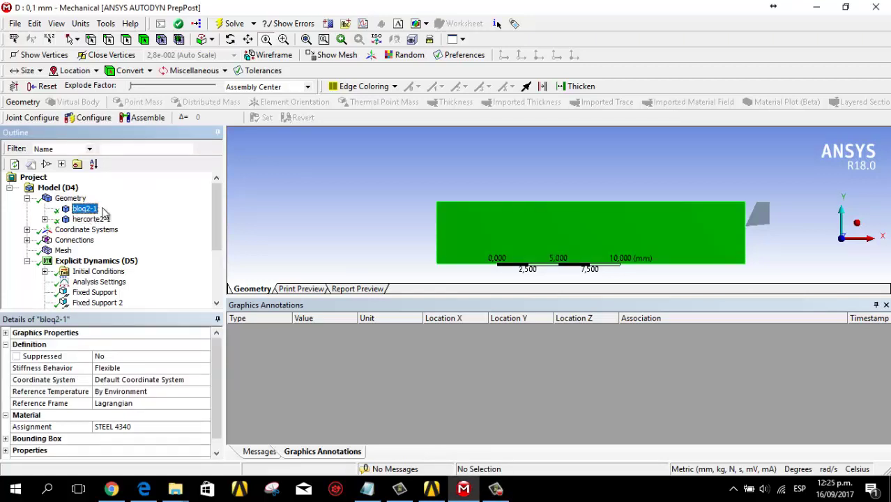
{"action": "left_click", "coordinate": [90, 220]}
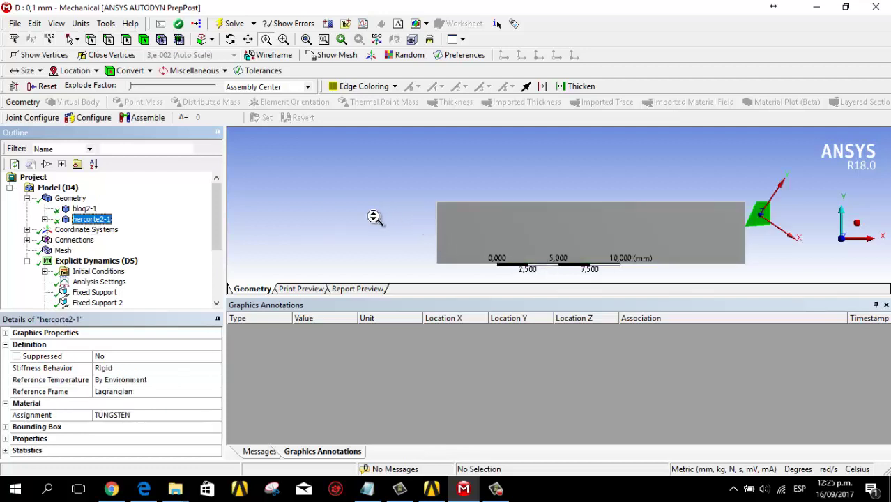
{"action": "left_click", "coordinate": [82, 210]}
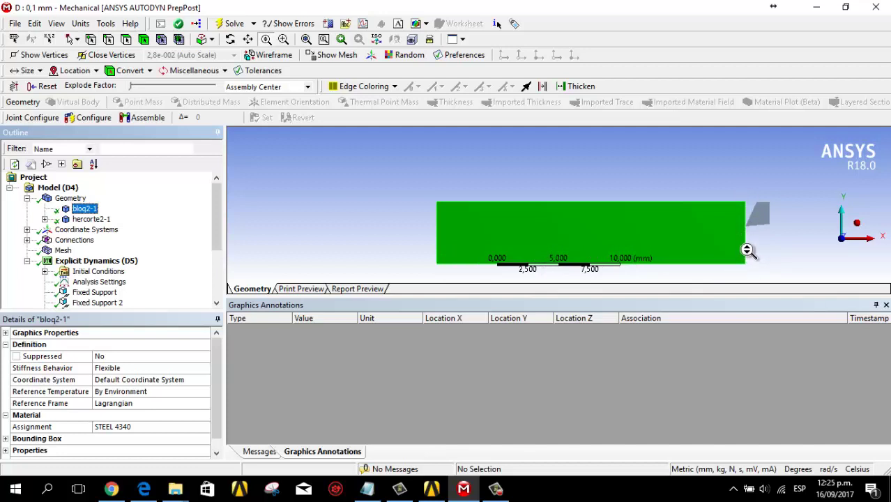
- Frame the block's right end and the cutting tool from a Z-axis view, tilted to show the top face
{"action": "left_click", "coordinate": [230, 39]}
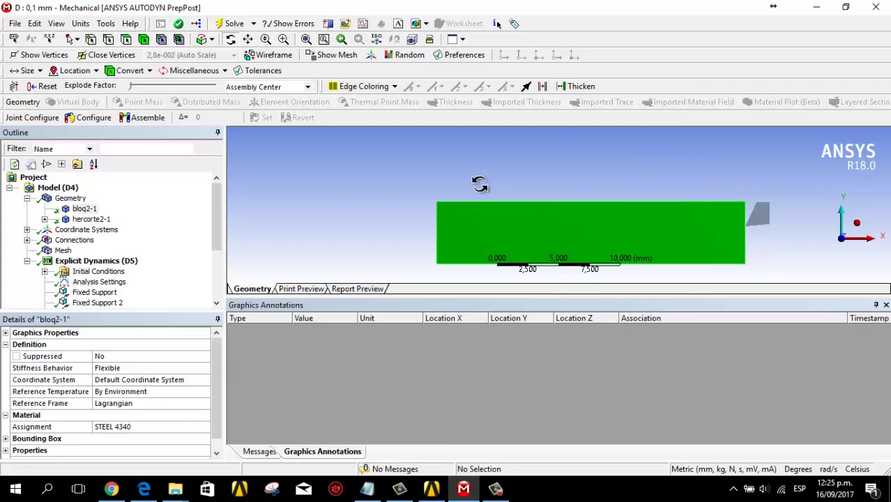
{"action": "left_click_drag", "start_coordinate": [591, 185], "coordinate": [591, 206]}
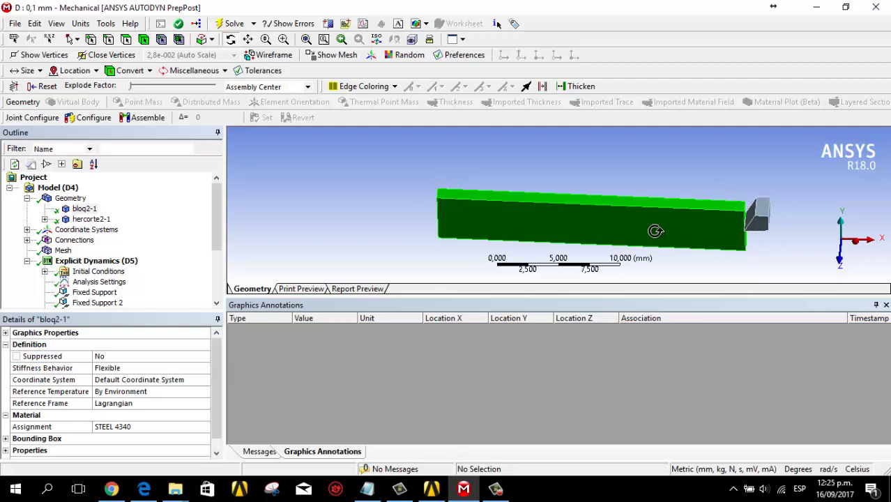
{"action": "left_click", "coordinate": [842, 266]}
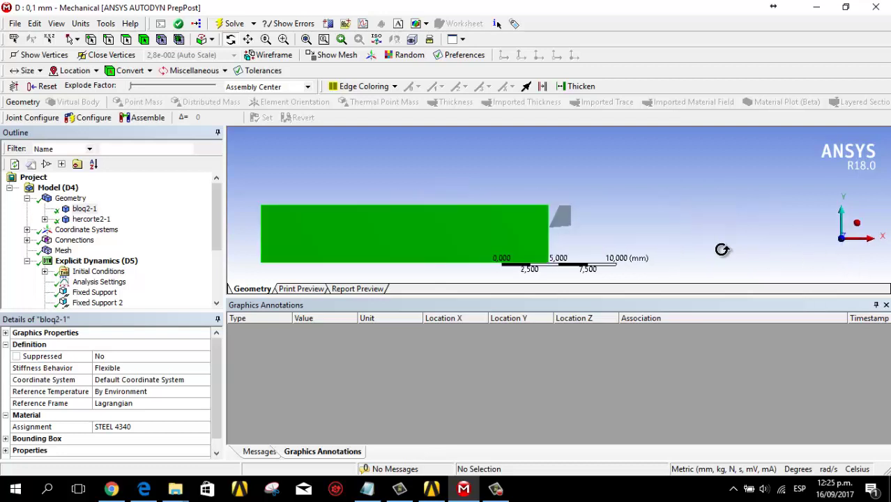
{"action": "left_click", "coordinate": [265, 39]}
{"action": "left_click_drag", "start_coordinate": [554, 240], "coordinate": [564, 180]}
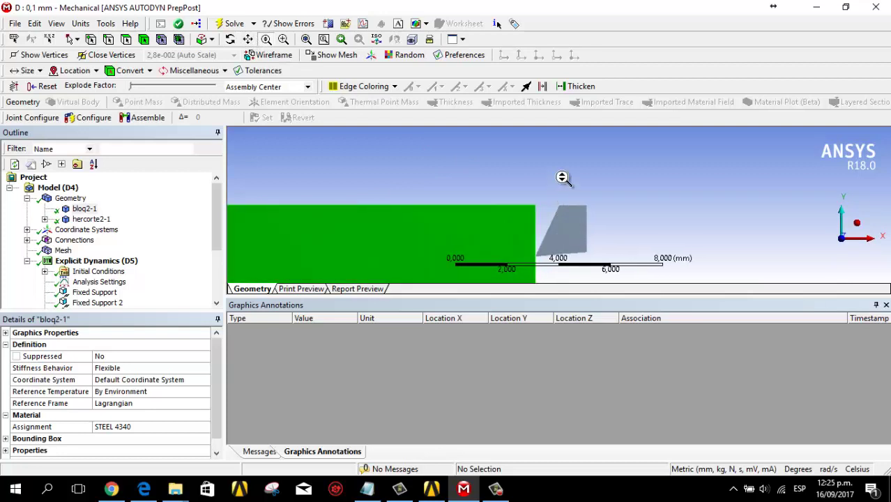
{"action": "left_click", "coordinate": [248, 39]}
{"action": "left_click_drag", "start_coordinate": [417, 205], "coordinate": [407, 170]}
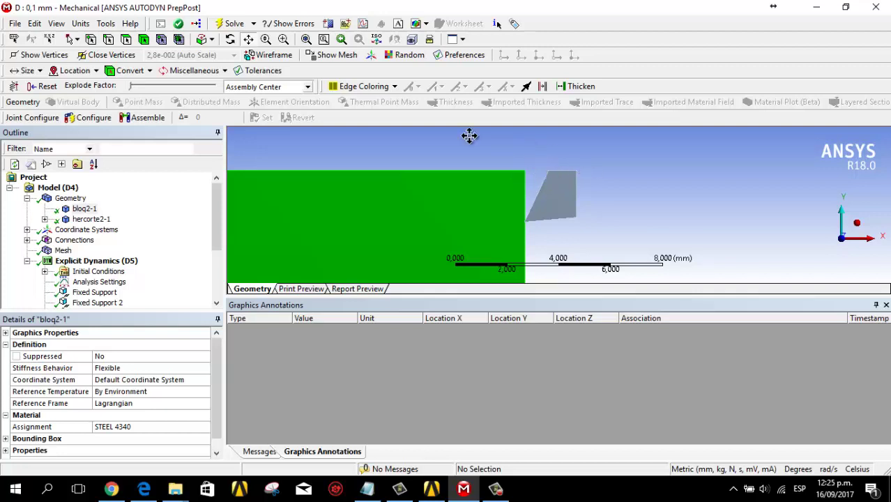
{"action": "left_click", "coordinate": [230, 39]}
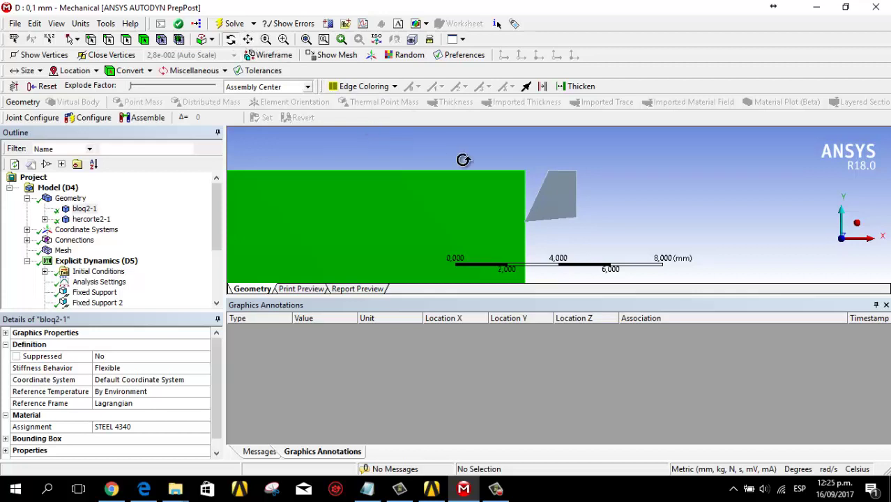
{"action": "left_click_drag", "start_coordinate": [569, 173], "coordinate": [569, 205]}
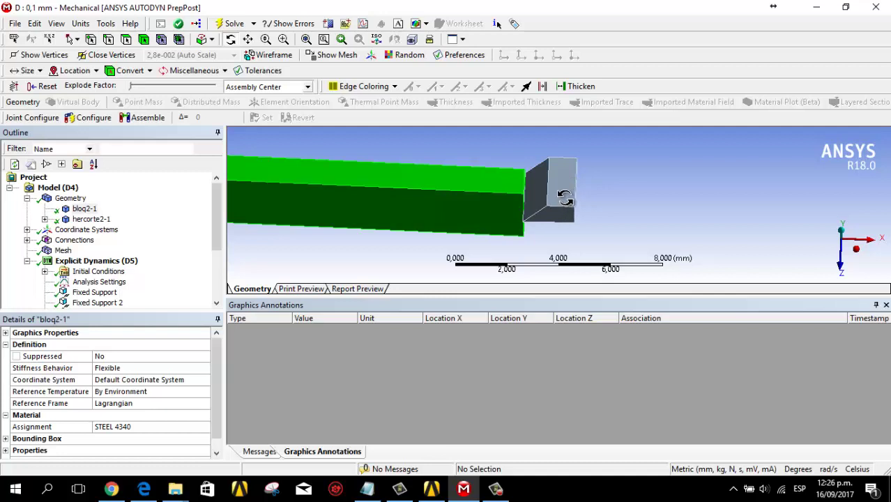
{"action": "left_click_drag", "start_coordinate": [564, 198], "coordinate": [568, 209]}
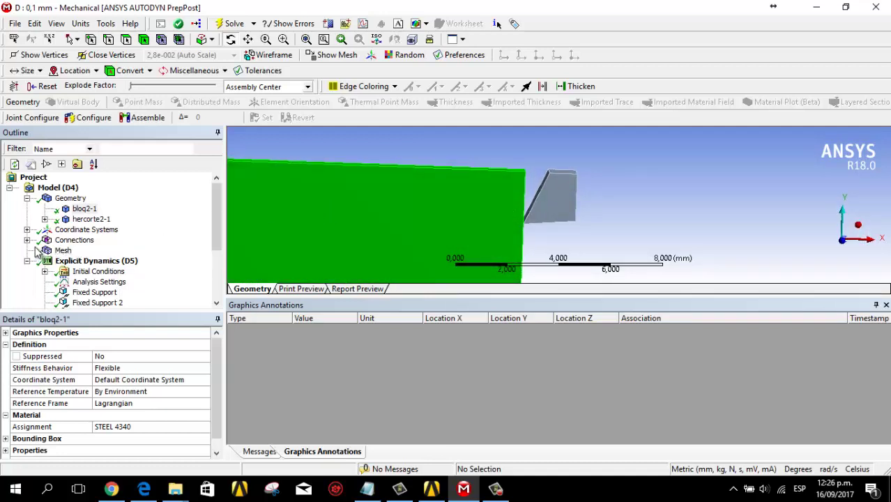
- Display the mesh, review its explicit physics and 0,10 mm element size, and frame the whole mesh
{"action": "left_click", "coordinate": [61, 251]}
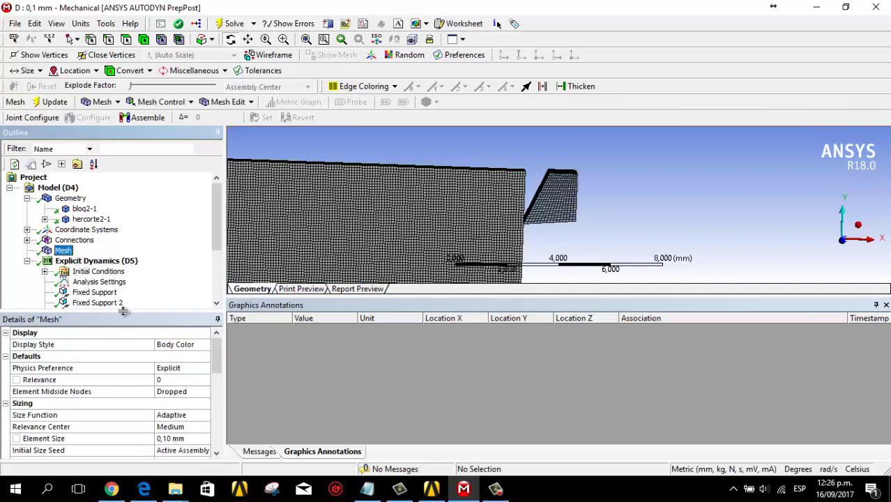
{"action": "left_click", "coordinate": [214, 354]}
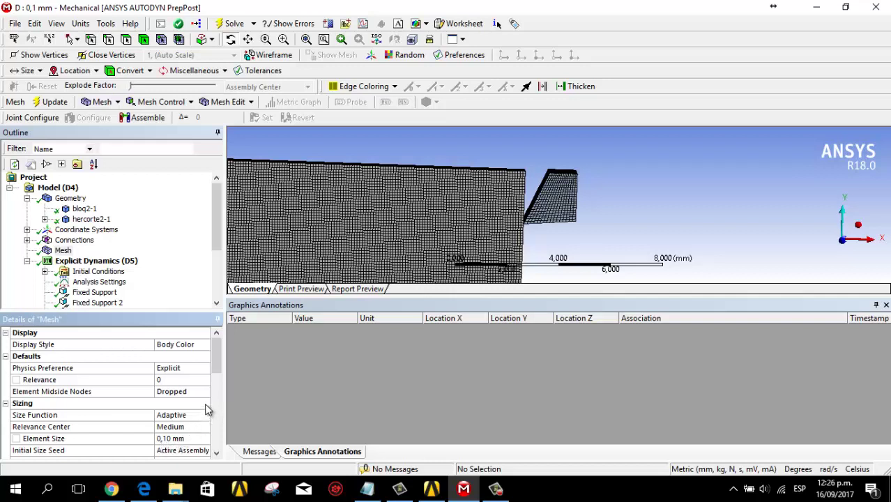
{"action": "left_click_drag", "start_coordinate": [219, 360], "coordinate": [218, 417]}
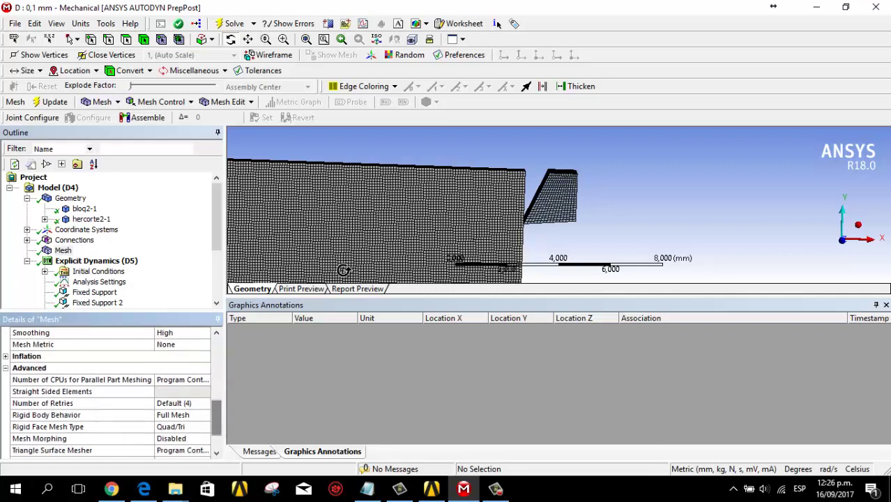
{"action": "left_click", "coordinate": [247, 39]}
{"action": "left_click_drag", "start_coordinate": [488, 230], "coordinate": [748, 197]}
{"action": "left_click", "coordinate": [266, 39]}
{"action": "left_click_drag", "start_coordinate": [390, 151], "coordinate": [394, 175]}
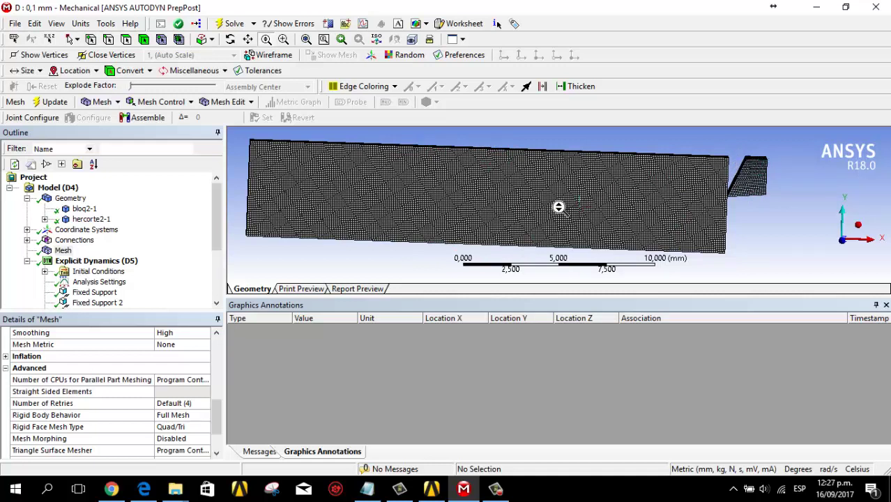
- Review Analysis Settings: end time 1,e-003 s, geometric strain limit 1,5, 20 result points
{"action": "left_click", "coordinate": [217, 226]}
{"action": "scroll", "coordinate": [217, 230], "scroll_direction": "down", "scroll_amount": 1}
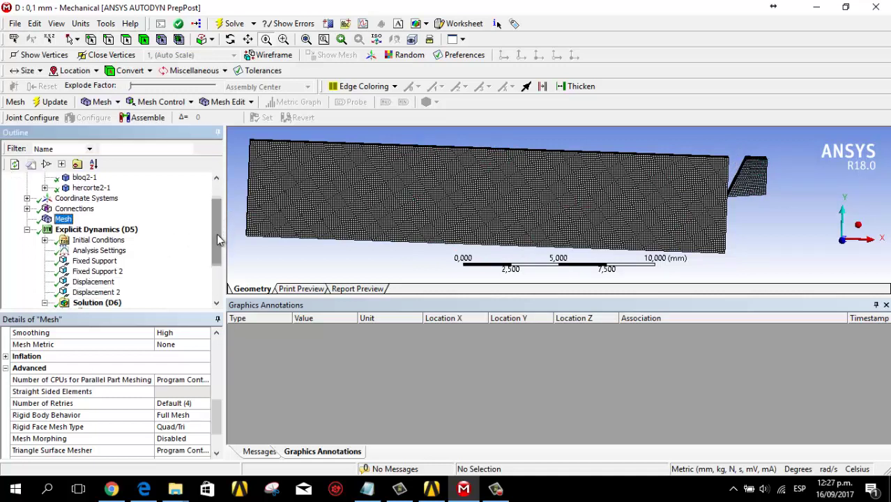
{"action": "left_click", "coordinate": [108, 253]}
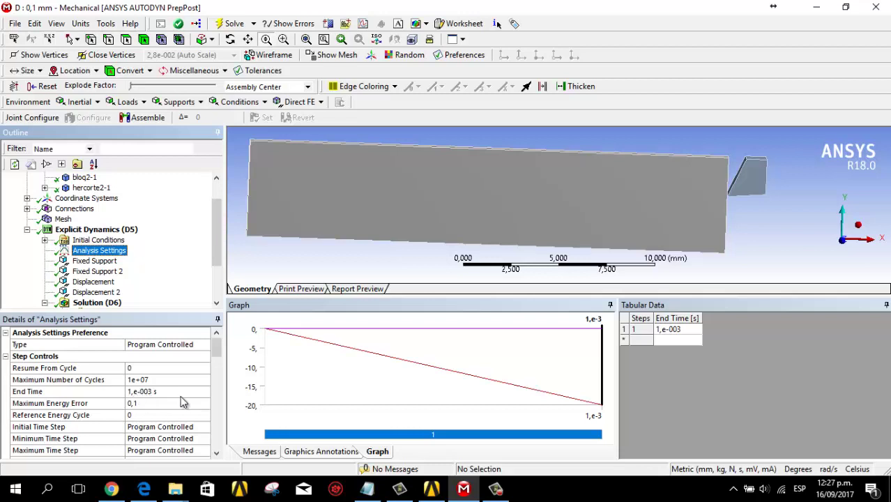
{"action": "left_click_drag", "start_coordinate": [218, 348], "coordinate": [229, 431]}
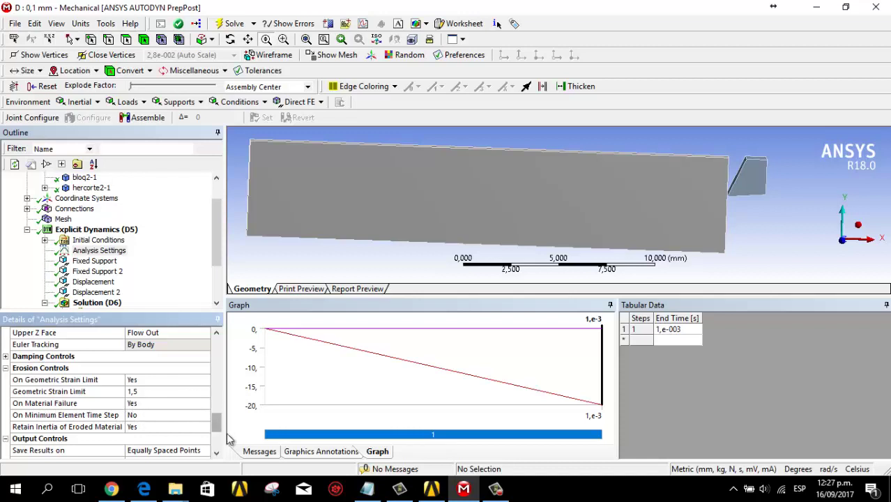
{"action": "scroll", "coordinate": [216, 432], "scroll_direction": "down", "scroll_amount": 2}
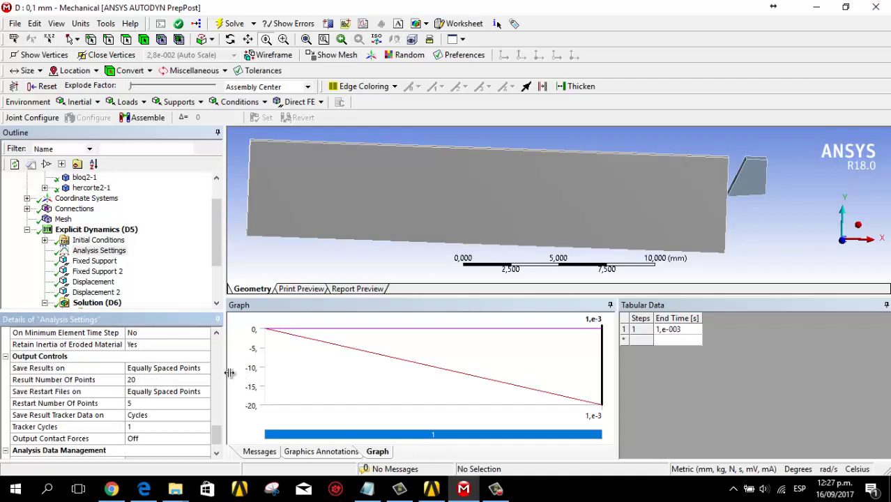
{"action": "left_click_drag", "start_coordinate": [214, 438], "coordinate": [214, 450]}
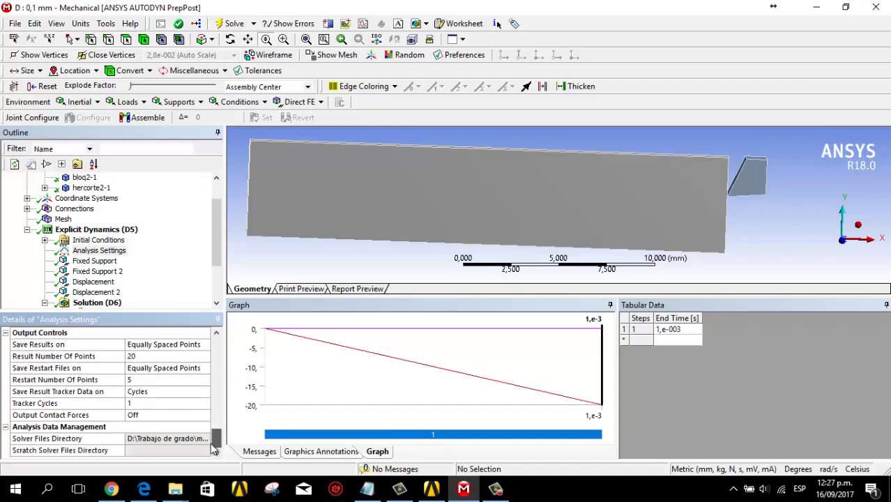
- Inspect the Fixed Support on the model, panning and tilting the view to see it
{"action": "left_click", "coordinate": [115, 261]}
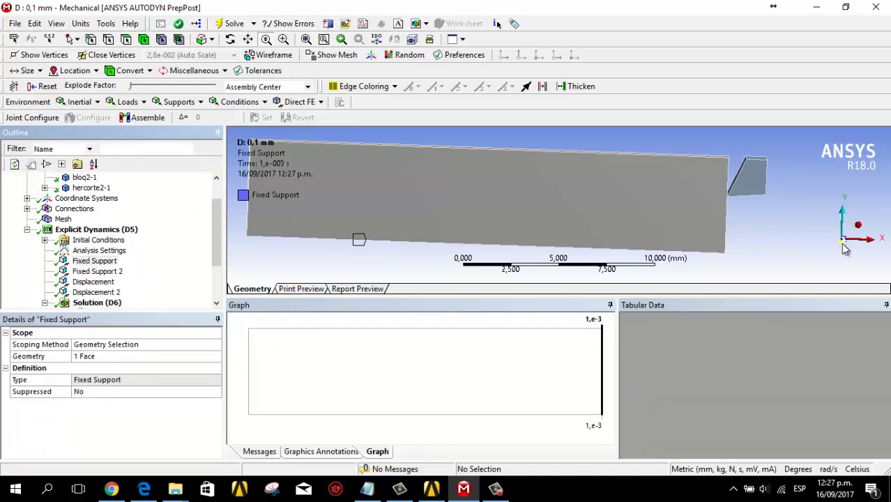
{"action": "scroll", "coordinate": [845, 250], "scroll_direction": "down", "scroll_amount": 3}
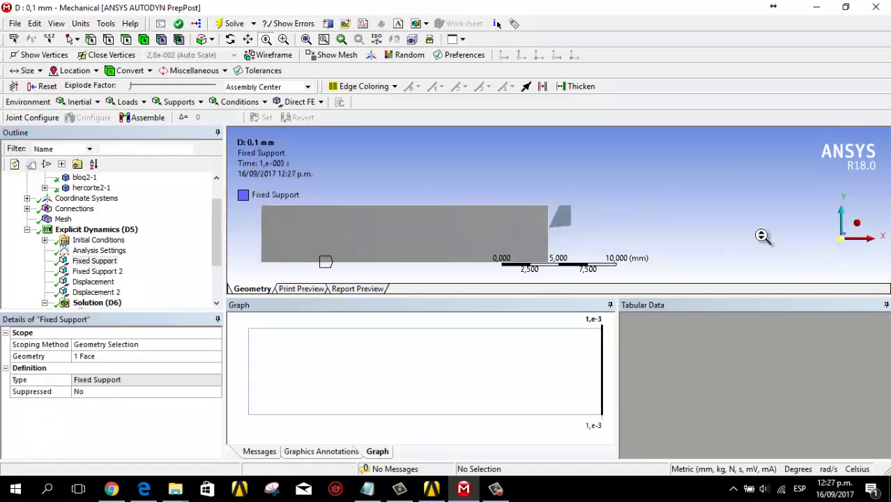
{"action": "left_click", "coordinate": [248, 40]}
{"action": "left_click_drag", "start_coordinate": [399, 222], "coordinate": [569, 200]}
{"action": "left_click", "coordinate": [94, 260]}
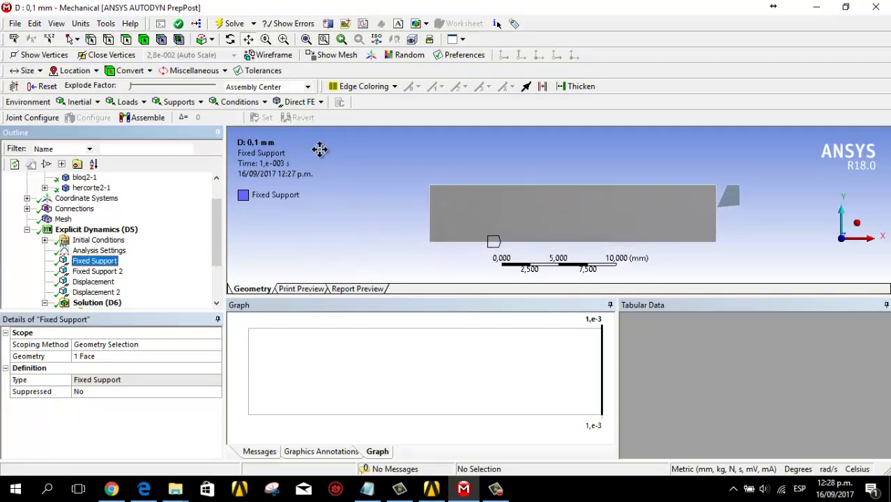
{"action": "left_click", "coordinate": [231, 40]}
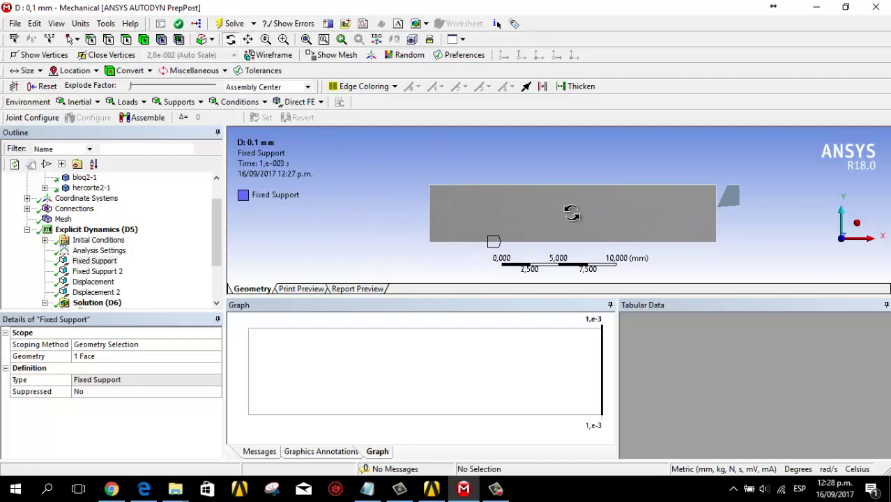
{"action": "mouse_move", "coordinate": [583, 213]}
{"action": "left_mouse_down"}
{"action": "mouse_move", "coordinate": [583, 187]}
{"action": "mouse_move", "coordinate": [584, 205]}
{"action": "mouse_move", "coordinate": [557, 202]}
{"action": "left_mouse_up"}
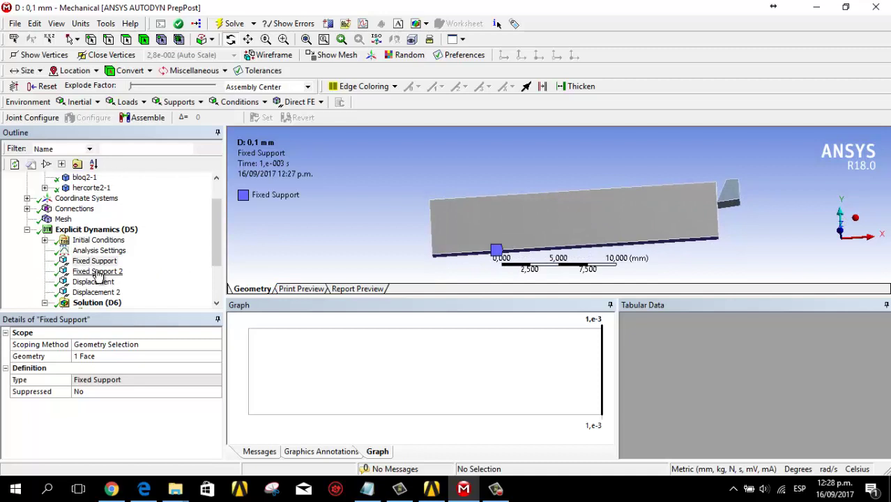
- Review Fixed Support 2, then the Displacement condition: X −20 mm, Y and Z 0 mm
{"action": "left_click", "coordinate": [99, 274]}
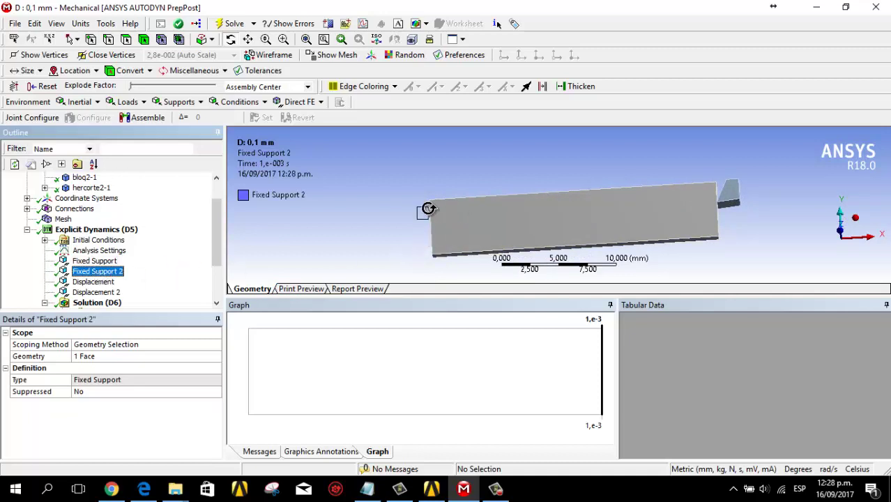
{"action": "left_click_drag", "start_coordinate": [527, 219], "coordinate": [571, 218]}
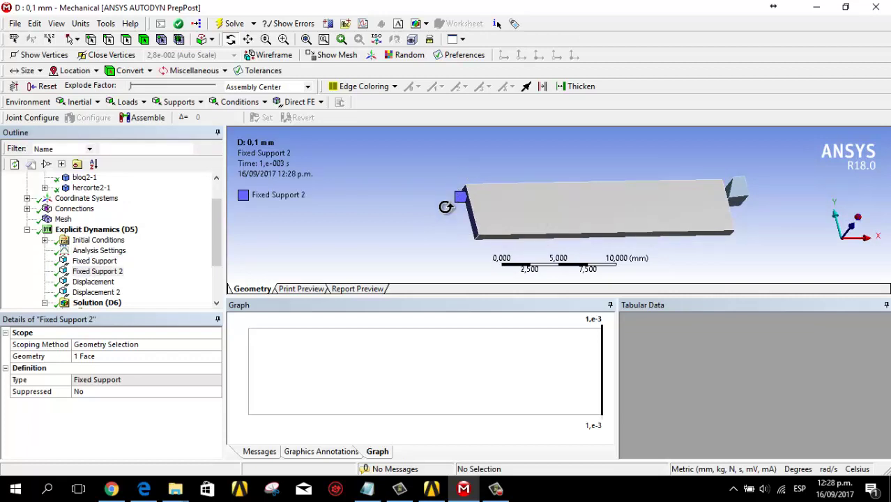
{"action": "mouse_move", "coordinate": [583, 209]}
{"action": "left_mouse_down"}
{"action": "mouse_move", "coordinate": [534, 207]}
{"action": "mouse_move", "coordinate": [529, 222]}
{"action": "left_mouse_up"}
{"action": "left_click", "coordinate": [93, 282]}
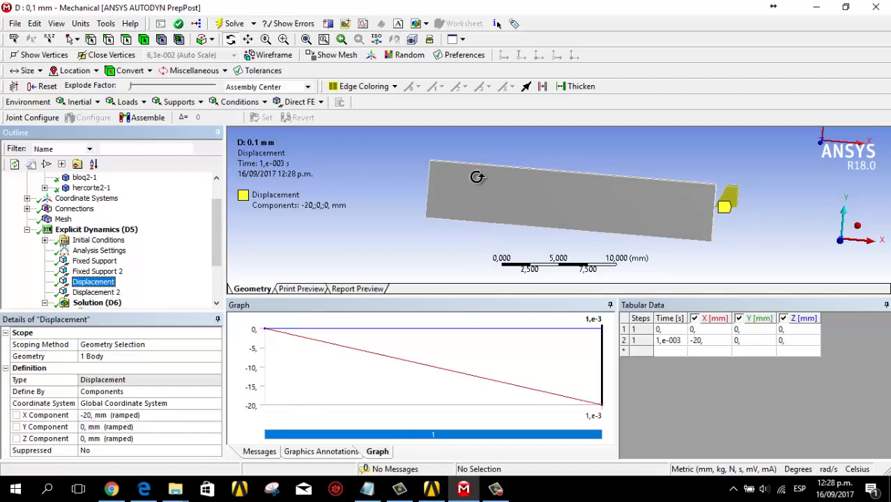
- Review Displacement 2 on its face: X and Y free, Z held at 0 mm
{"action": "left_click", "coordinate": [98, 293]}
{"action": "left_click_drag", "start_coordinate": [531, 175], "coordinate": [511, 218]}
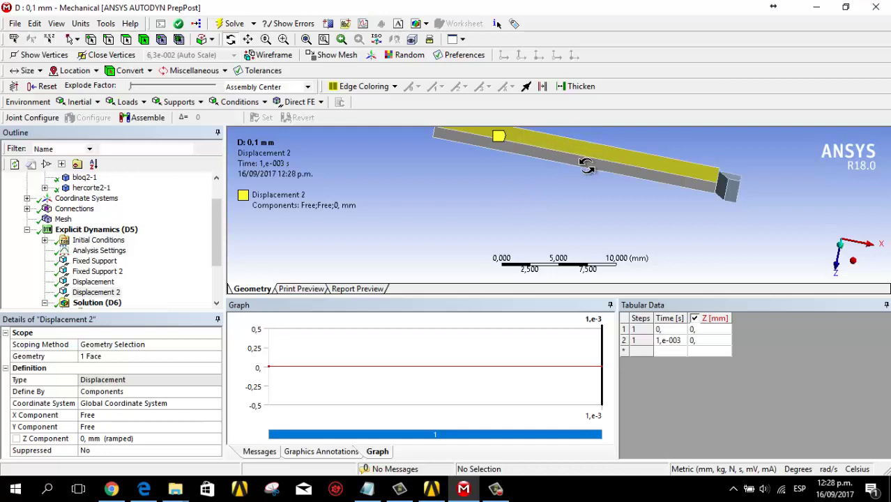
{"action": "left_click_drag", "start_coordinate": [589, 171], "coordinate": [597, 129]}
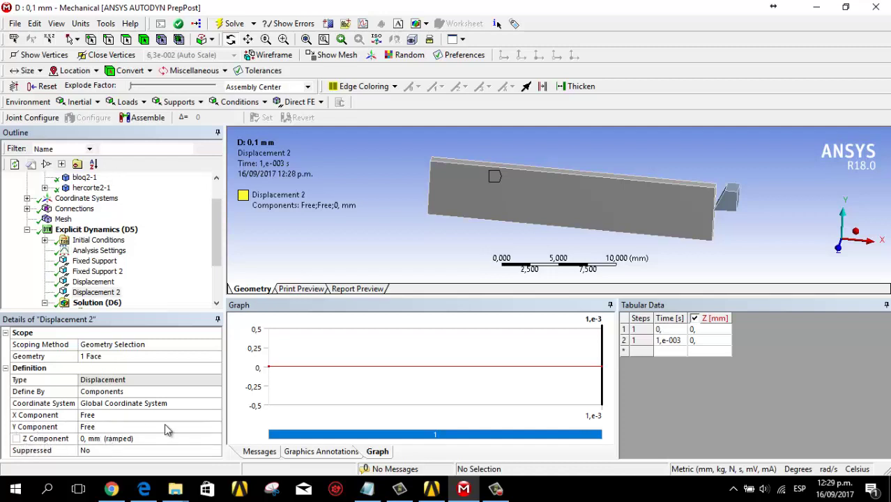
- Scroll the Outline down to Solution and set a front view of the model panned right
{"action": "left_click", "coordinate": [216, 258]}
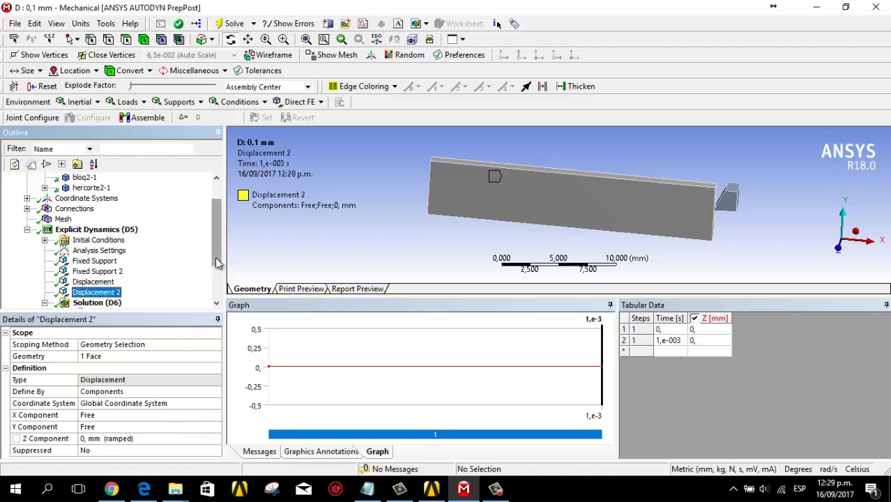
{"action": "scroll", "coordinate": [126, 265], "scroll_direction": "down", "scroll_amount": 2}
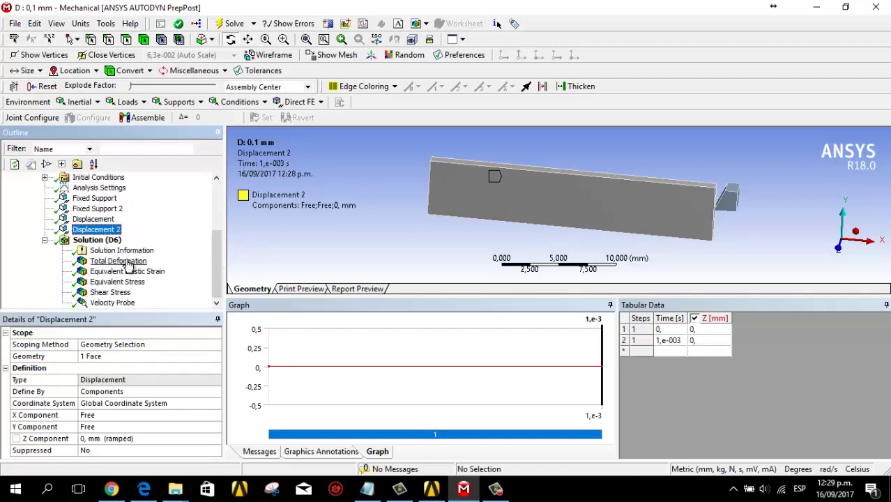
{"action": "left_click", "coordinate": [839, 252]}
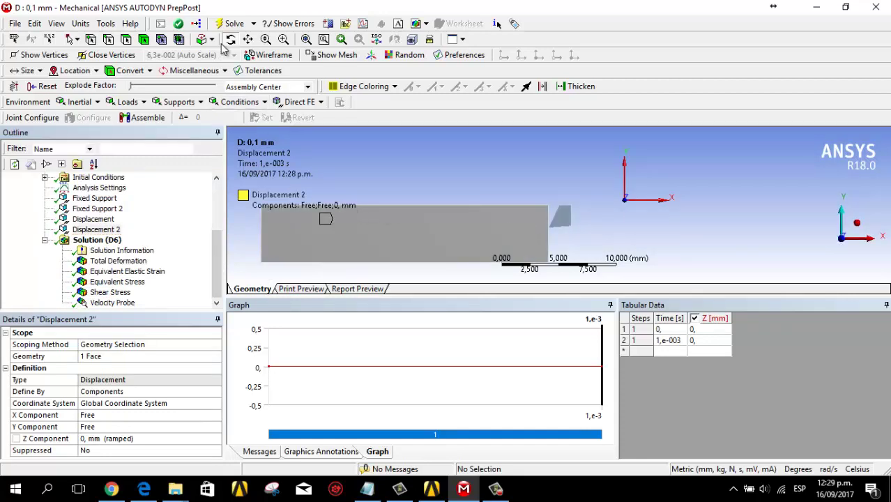
{"action": "left_click_drag", "start_coordinate": [502, 221], "coordinate": [628, 214]}
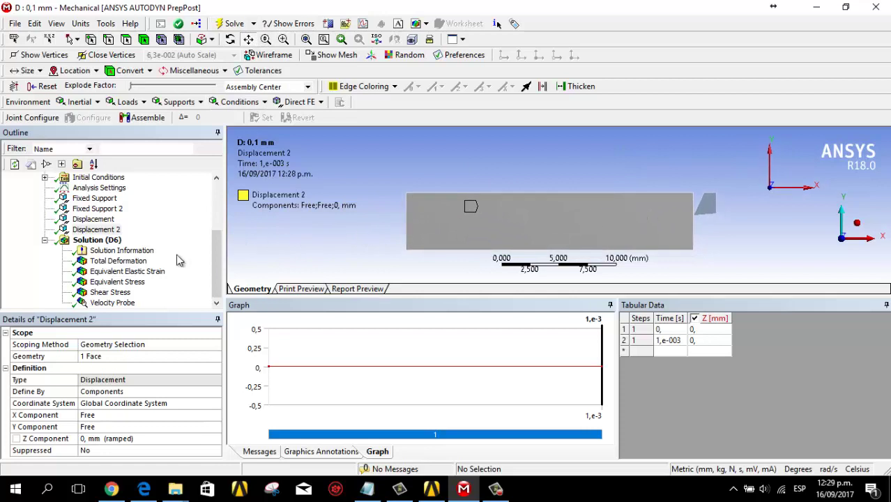
- Show Total Deformation and read its 783,04 mm maximum in the Details Results rows
{"action": "left_click", "coordinate": [117, 262]}
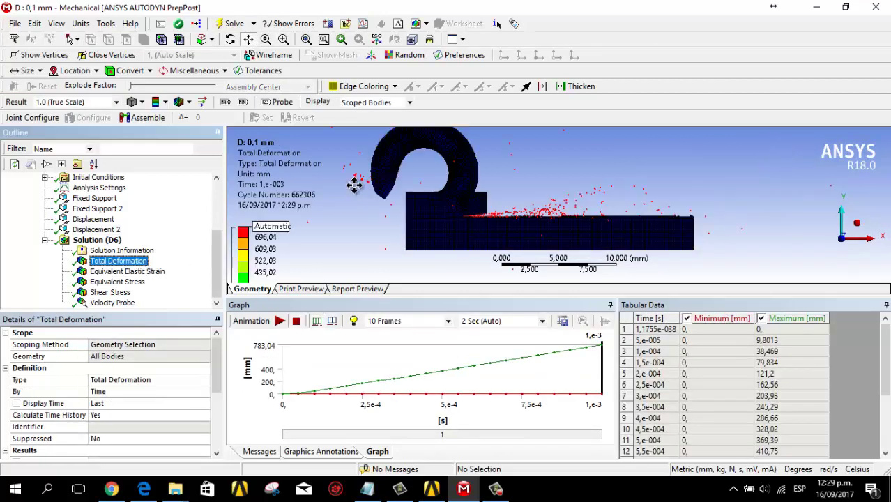
{"action": "left_click_drag", "start_coordinate": [473, 175], "coordinate": [472, 192]}
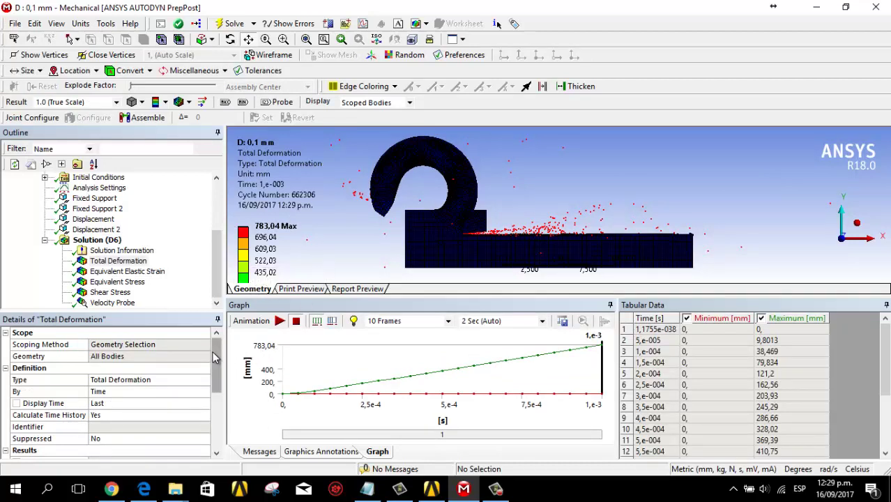
{"action": "left_click_drag", "start_coordinate": [214, 355], "coordinate": [223, 393]}
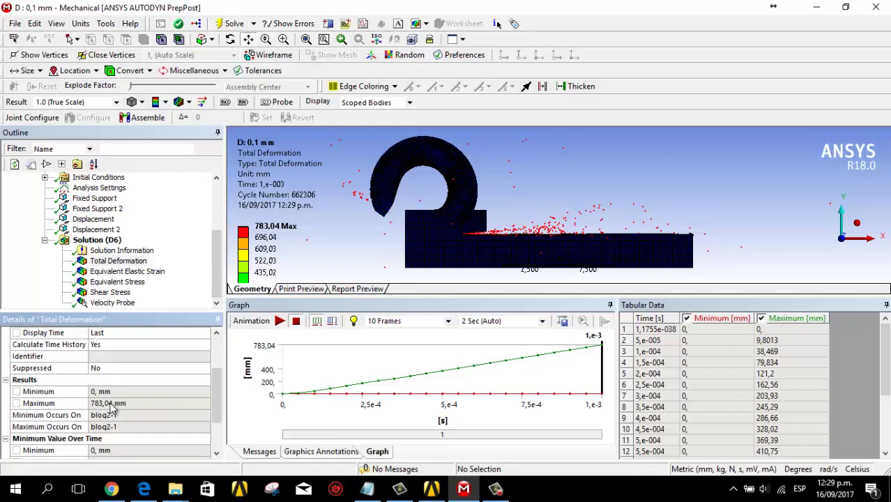
{"action": "left_click_drag", "start_coordinate": [216, 390], "coordinate": [237, 387]}
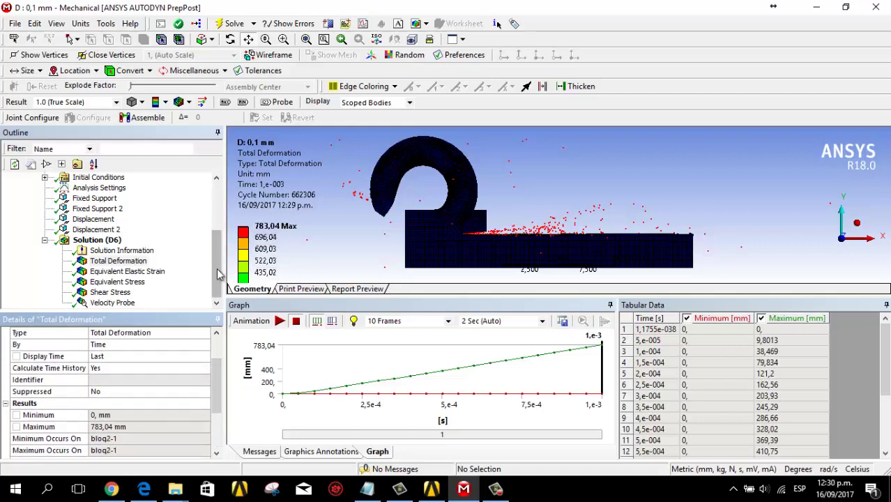
- Play the Total Deformation animation
{"action": "left_click", "coordinate": [279, 322]}
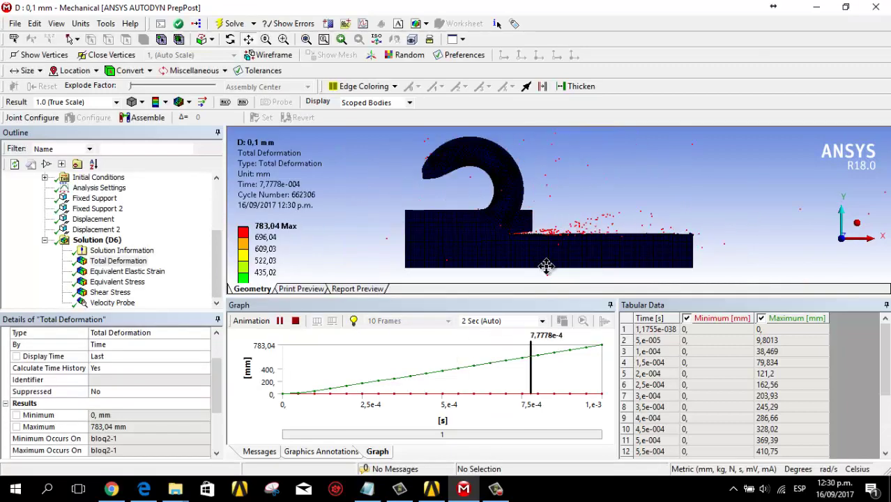
- Replay the animation at 40 frames over 10 seconds, then show Equivalent Elastic Strain
{"action": "left_click", "coordinate": [295, 321]}
{"action": "left_click", "coordinate": [419, 321]}
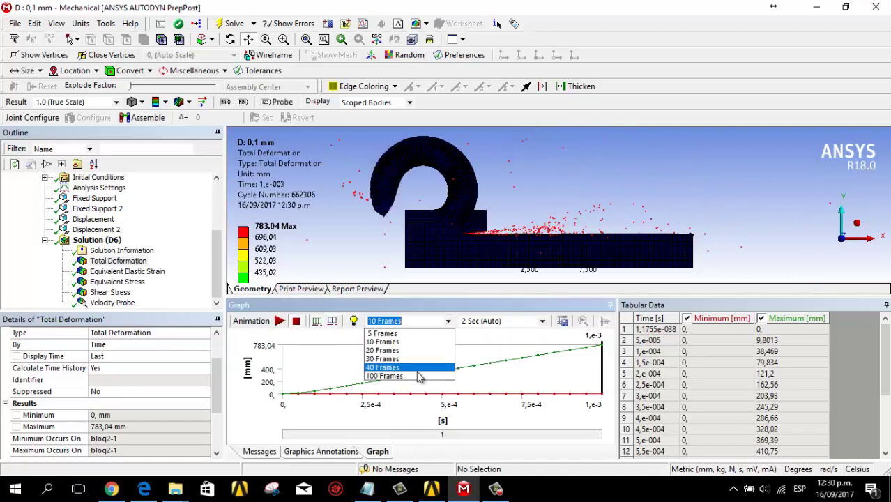
{"action": "left_click", "coordinate": [415, 367]}
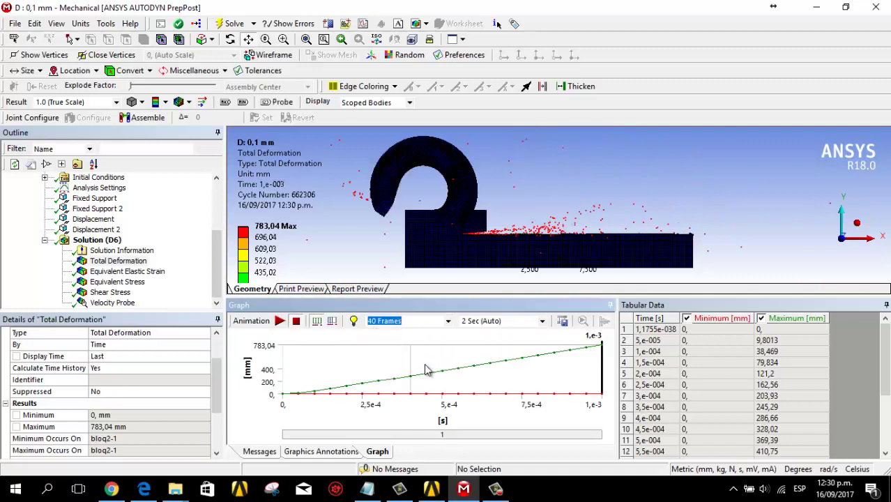
{"action": "left_click", "coordinate": [544, 323]}
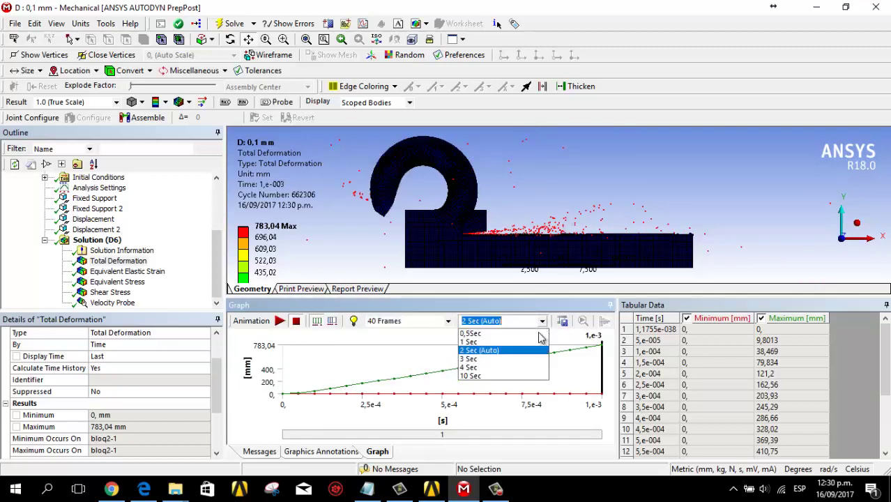
{"action": "left_click", "coordinate": [519, 376]}
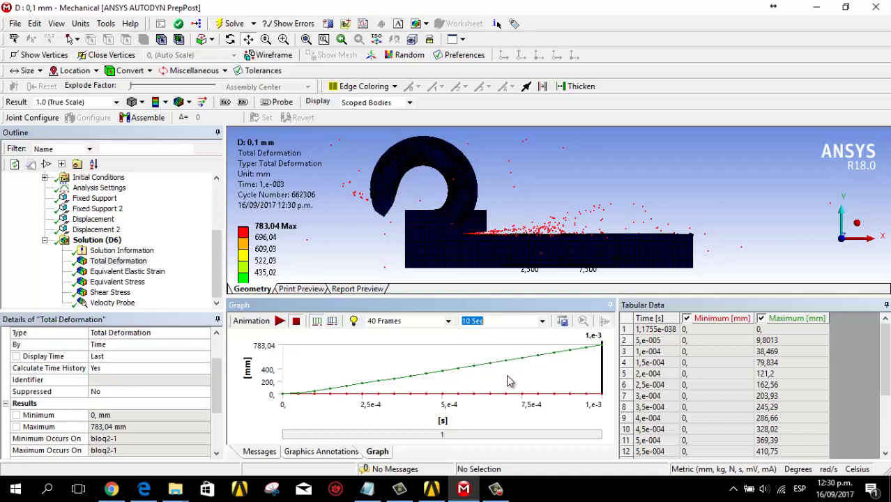
{"action": "left_click", "coordinate": [280, 322]}
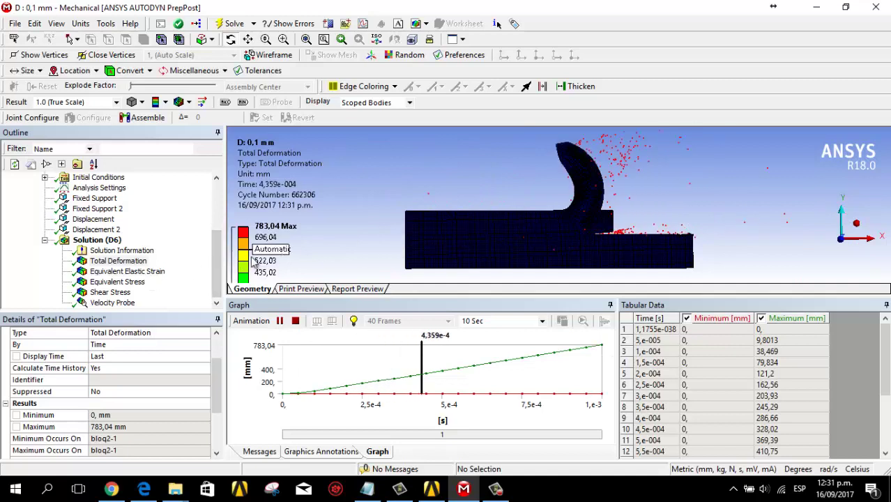
{"action": "left_click", "coordinate": [132, 277]}
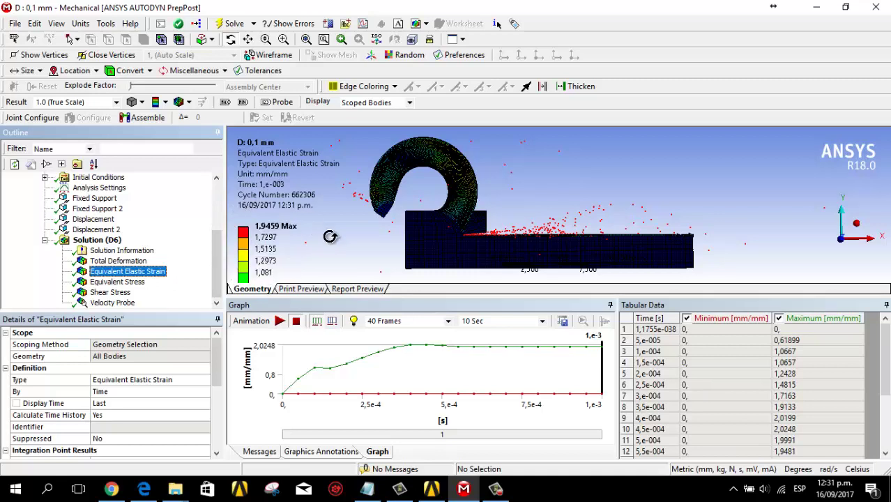
- Show Equivalent Stress and zoom in on the chip root and tool contact area
{"action": "left_click", "coordinate": [136, 282]}
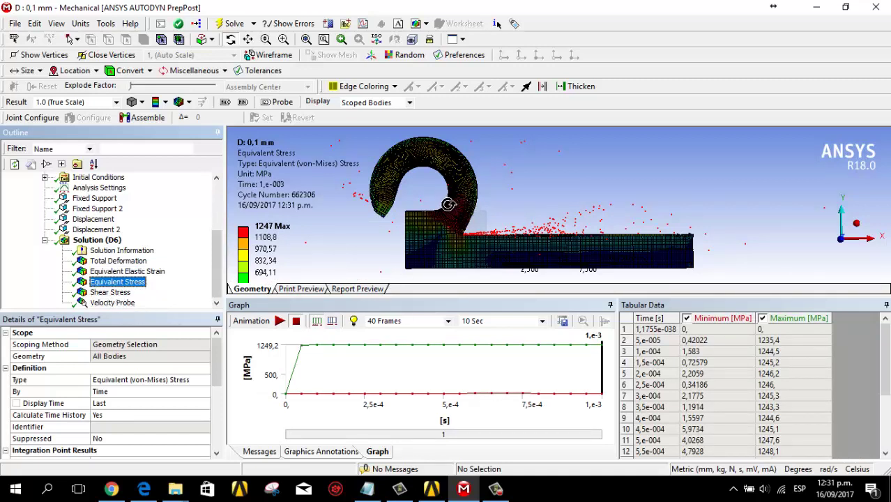
{"action": "left_click", "coordinate": [266, 39]}
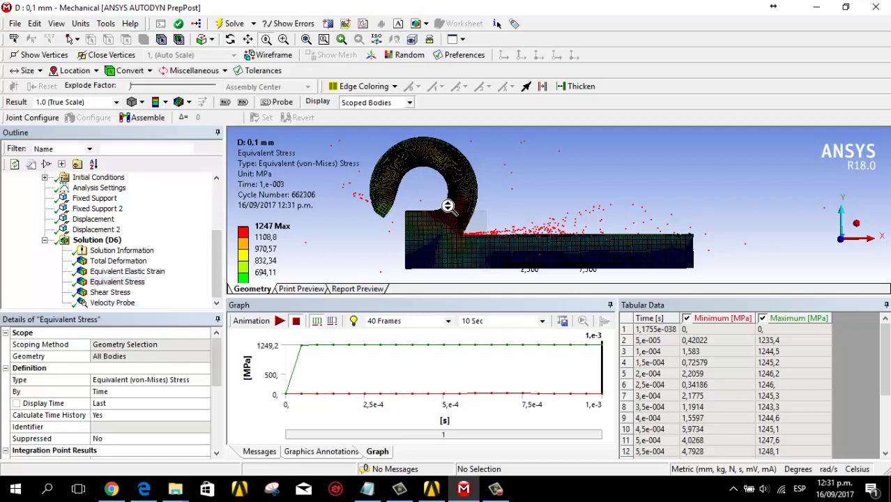
{"action": "left_click_drag", "start_coordinate": [450, 207], "coordinate": [438, 180]}
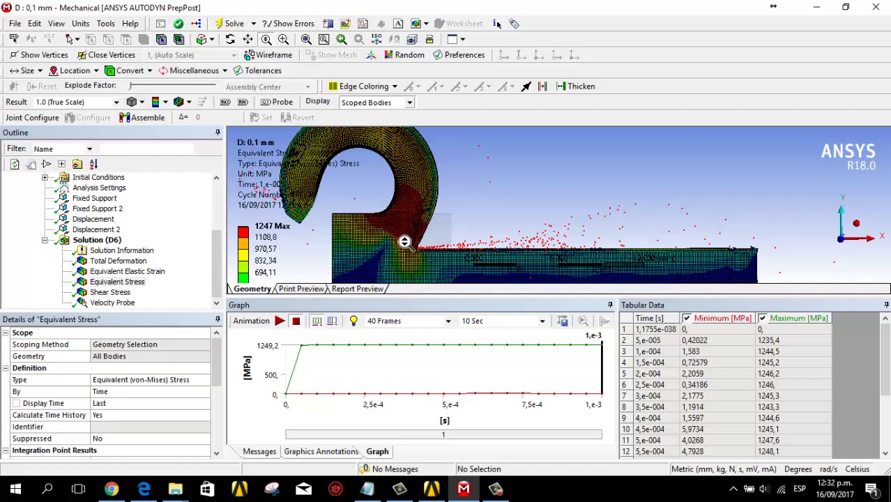
- Display the XY Shear Stress result (max 623,08 MPa), stop the animation, and zoom out to the whole model
{"action": "left_click", "coordinate": [123, 304]}
{"action": "left_click", "coordinate": [120, 294]}
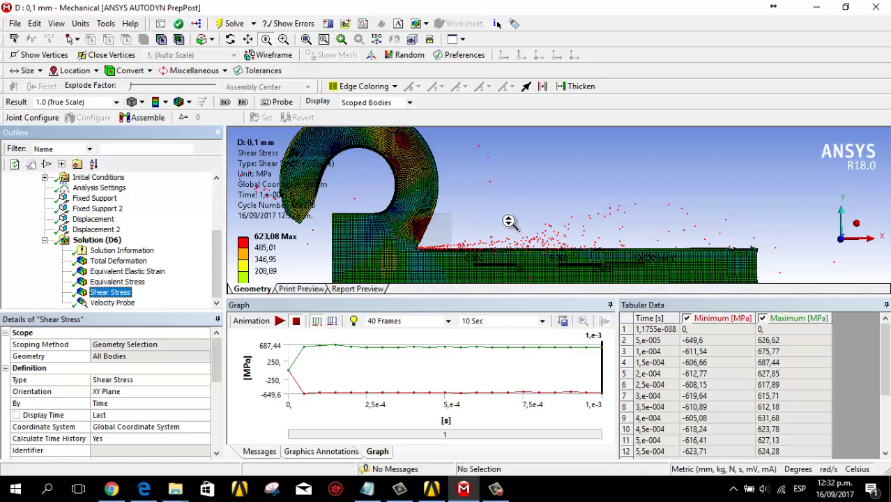
{"action": "left_click", "coordinate": [296, 322]}
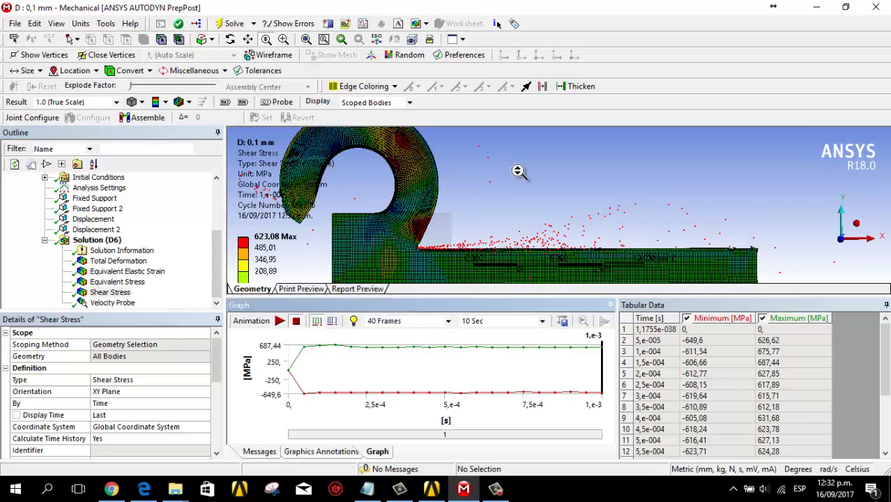
{"action": "scroll", "coordinate": [518, 178], "scroll_direction": "down", "scroll_amount": 3}
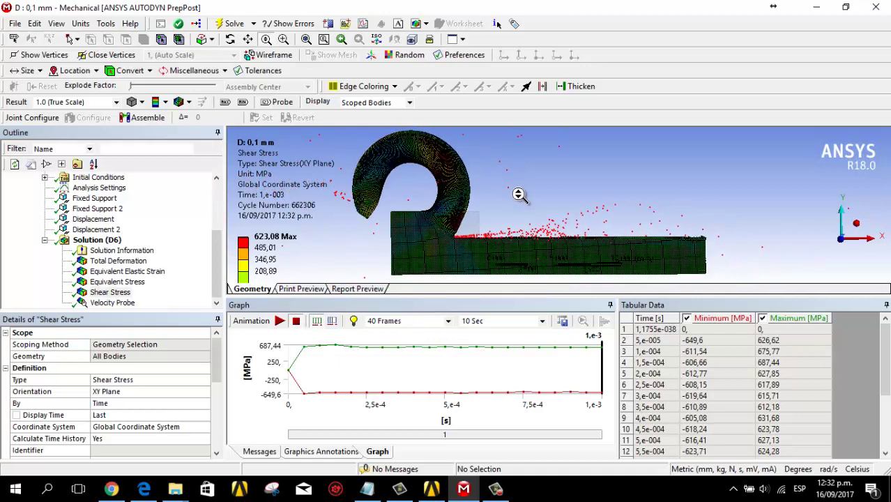